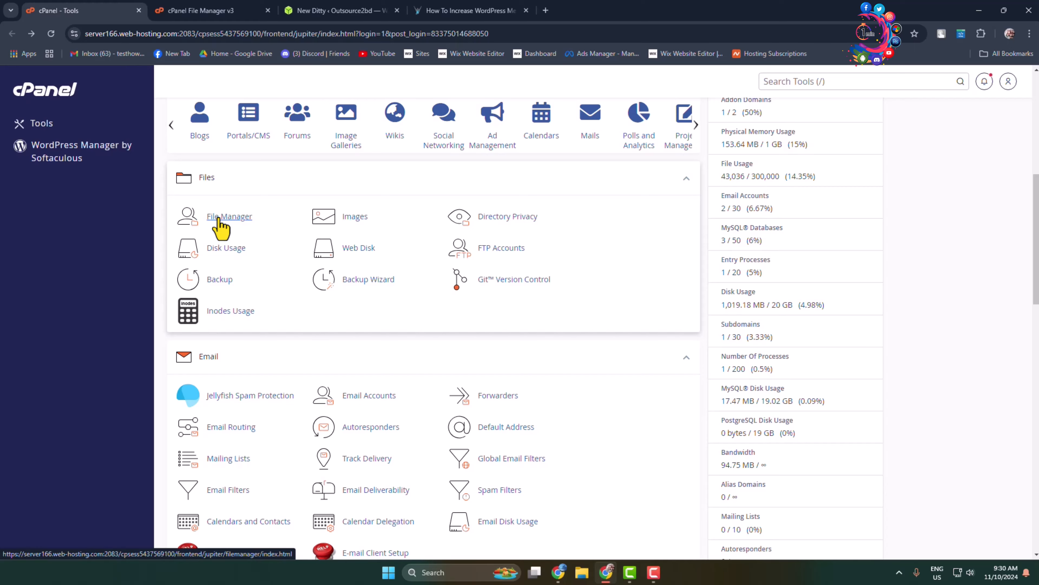
# Open the File Manager and go into the public_html folder
pyautogui.click(219, 217)
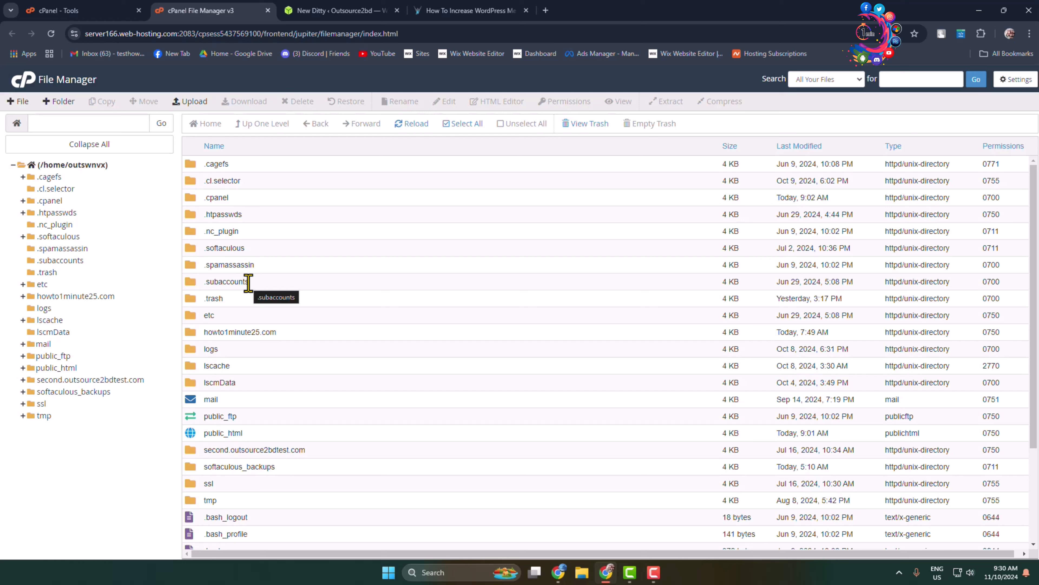
pyautogui.doubleClick(191, 434)
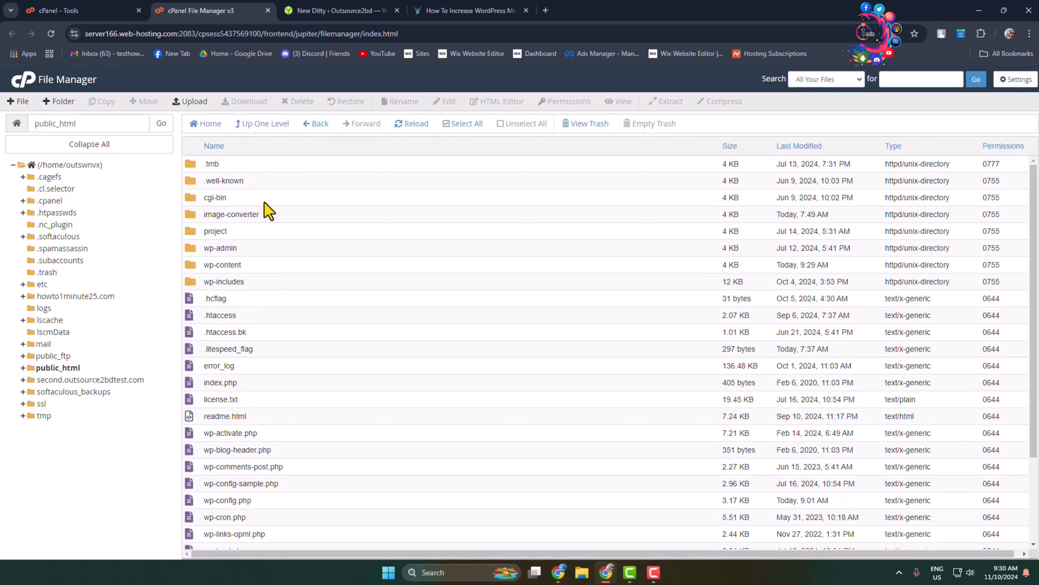
pyautogui.scroll(-3, 272, 221)
pyautogui.scroll(3, 297, 424)
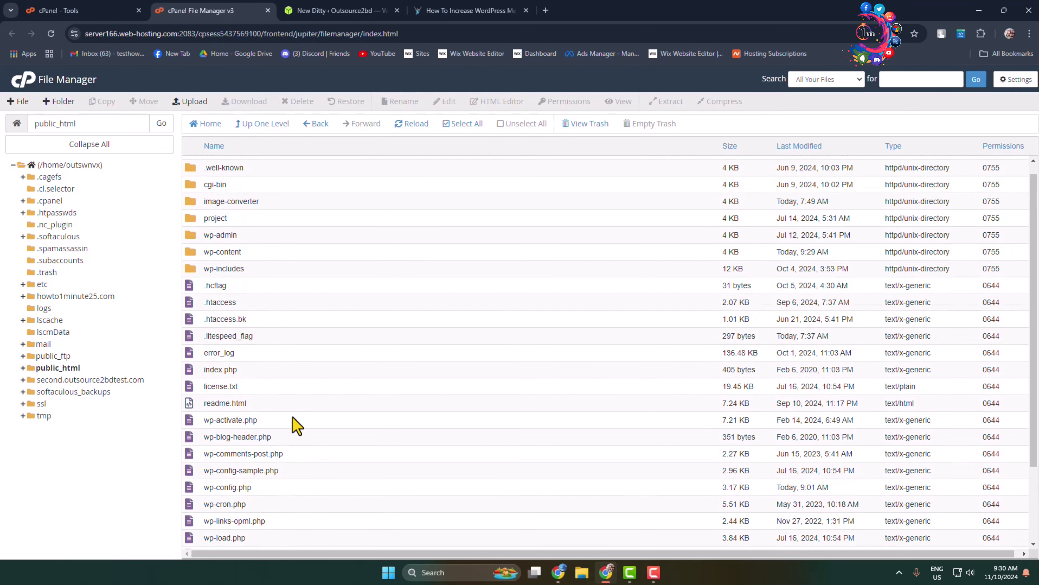
pyautogui.scroll(1, 297, 425)
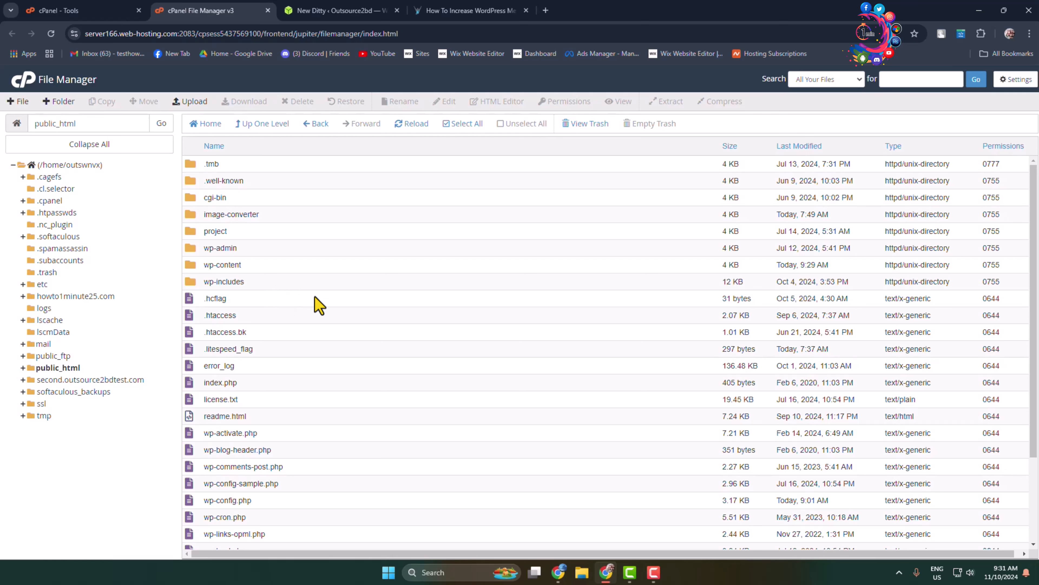
# Open the wp-config.php file in public_html for editing
pyautogui.scroll(-3, 269, 336)
pyautogui.scroll(-1, 265, 360)
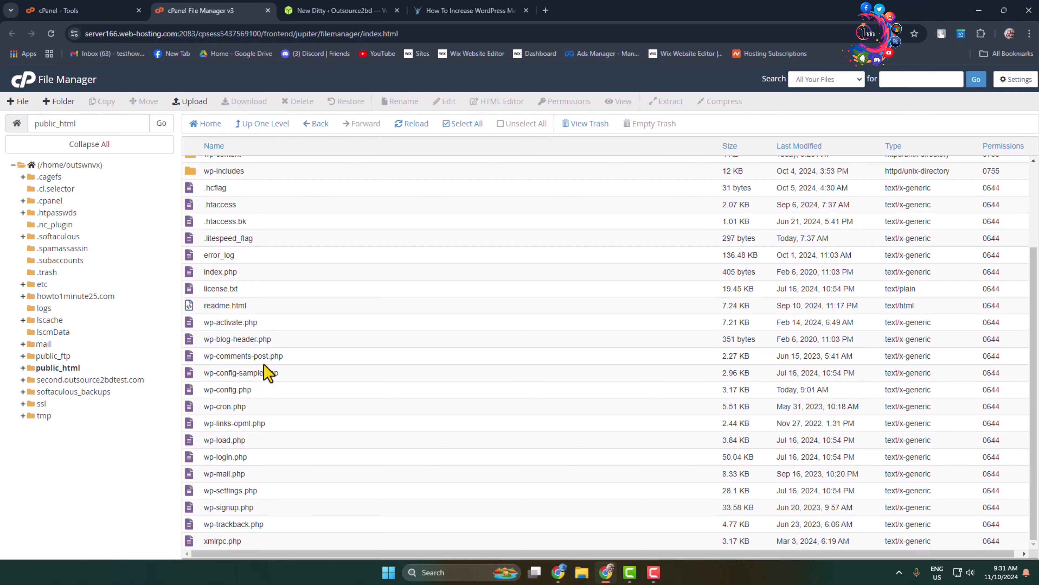
pyautogui.click(260, 393)
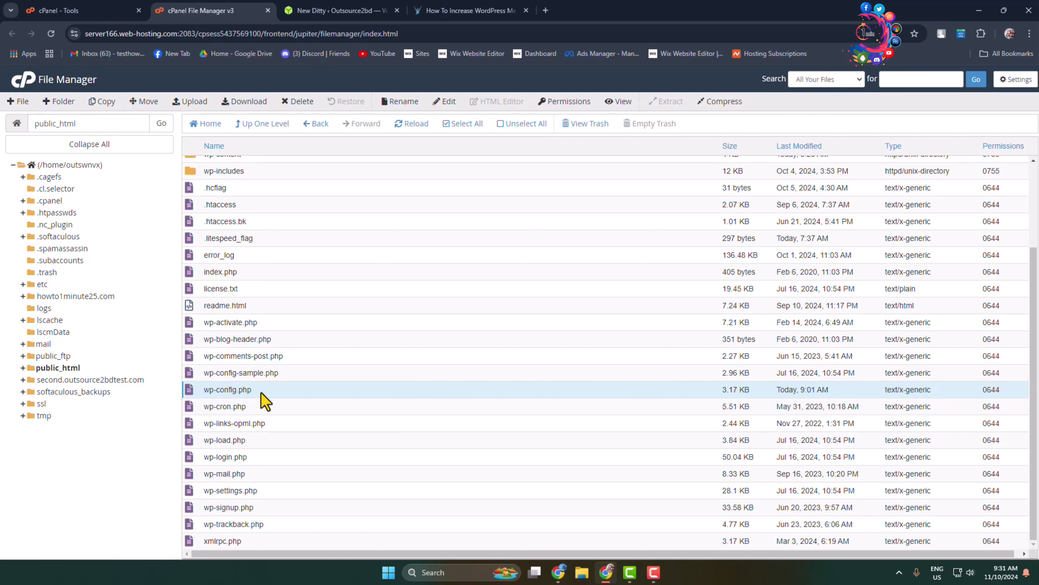
pyautogui.rightClick(262, 393)
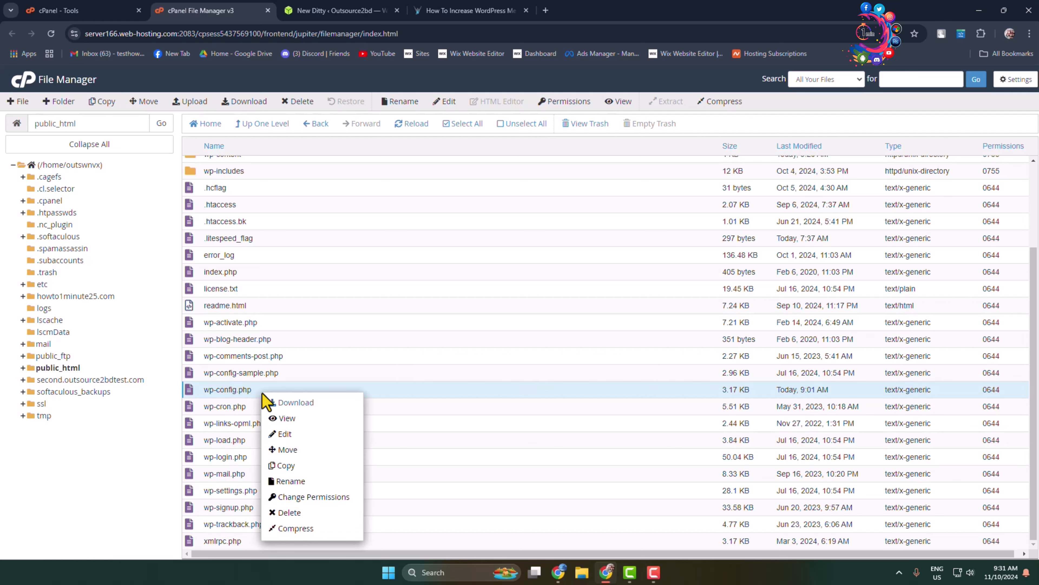
pyautogui.click(285, 434)
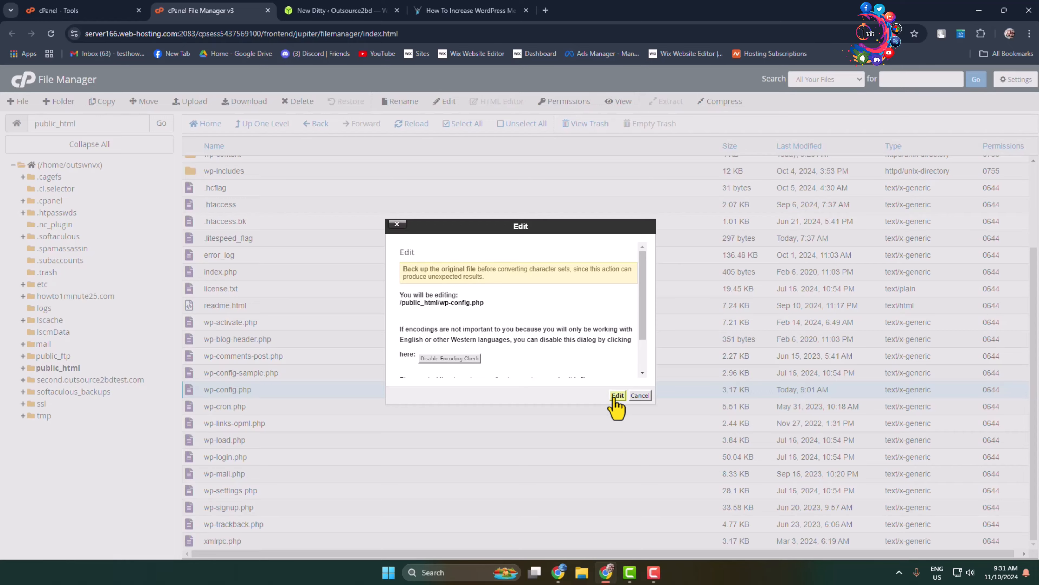
pyautogui.click(617, 396)
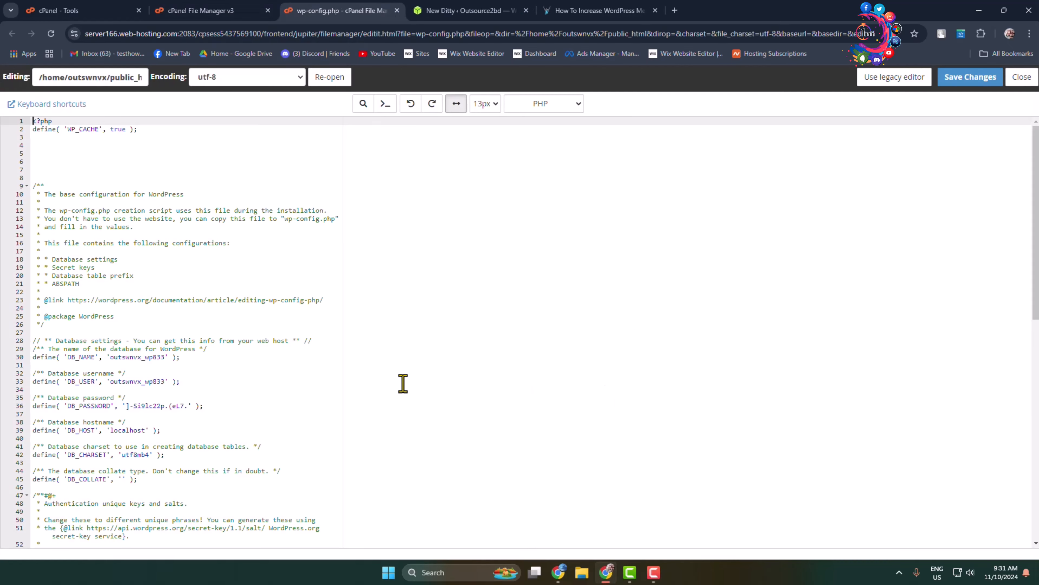
# Examine the DB_NAME and DB_USER definitions in the database settings of wp-config.php
pyautogui.hotkey('ctrl', '+')
pyautogui.hotkey('ctrl', '+')
pyautogui.hotkey('ctrl', '+')
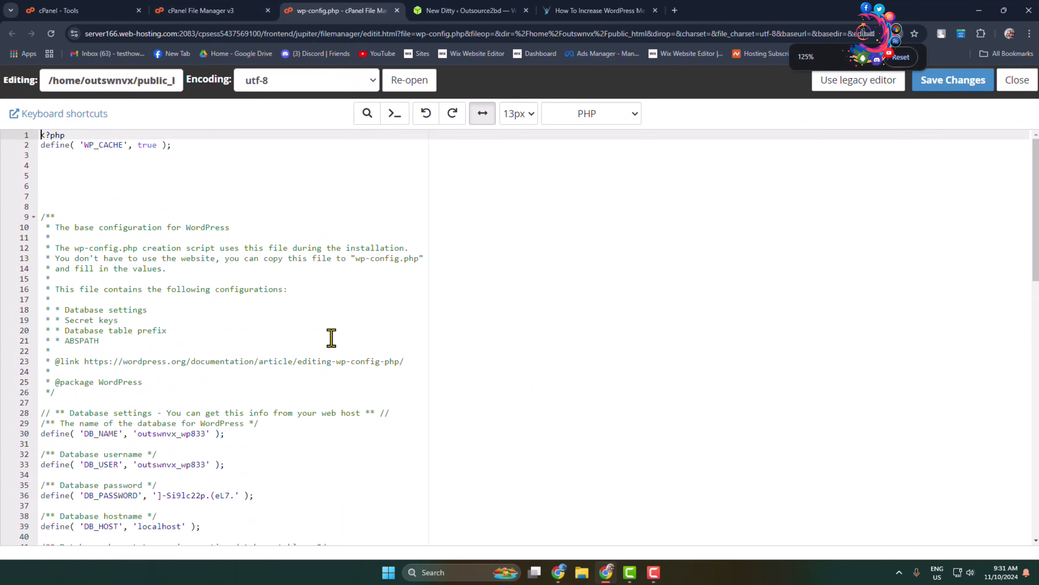
pyautogui.scroll(-3, 331, 338)
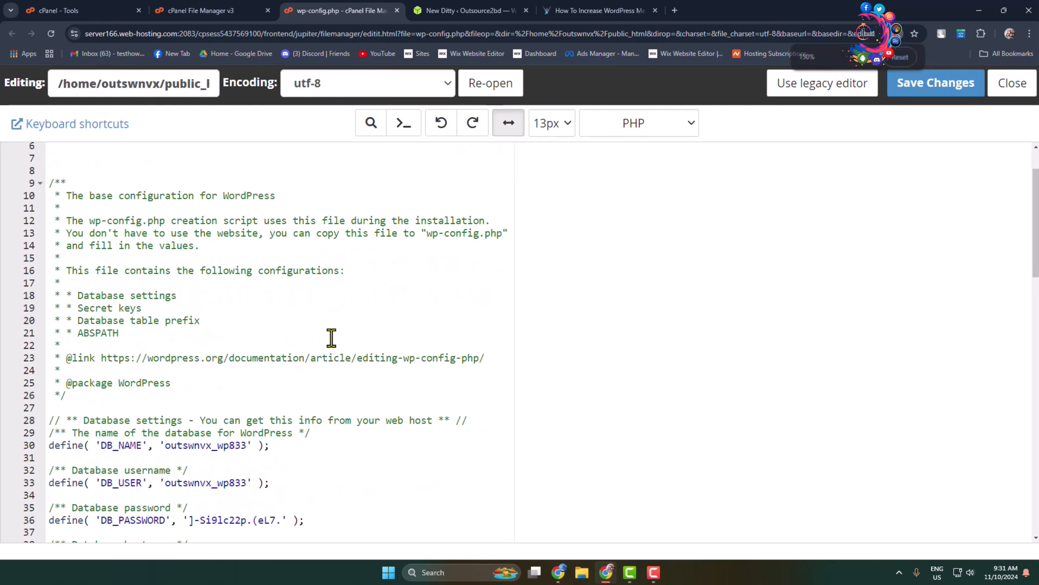
pyautogui.scroll(-1, 332, 338)
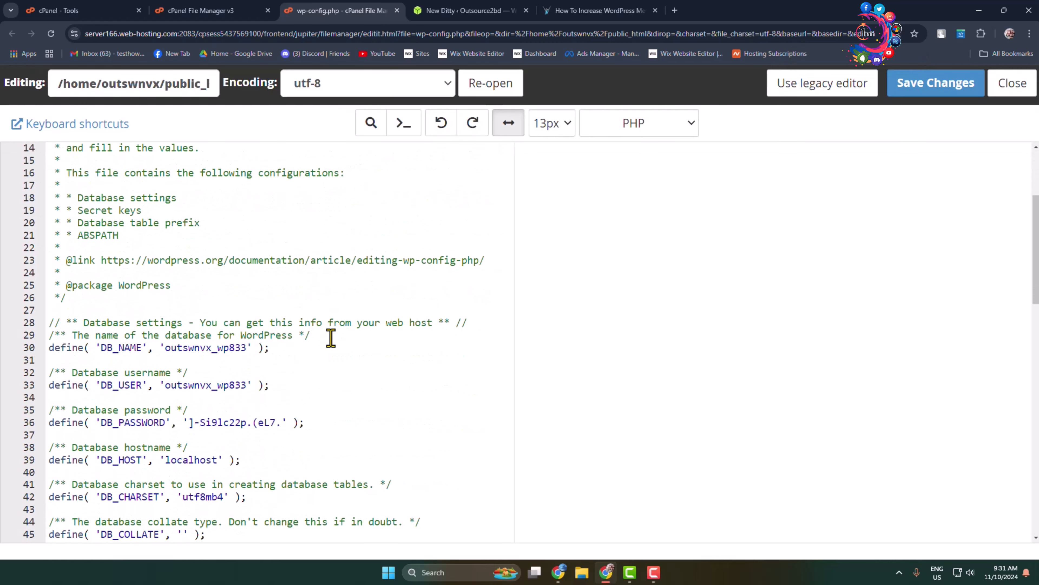
pyautogui.moveTo(97, 352)
pyautogui.mouseDown()
pyautogui.moveTo(242, 352)
pyautogui.moveTo(207, 351)
pyautogui.mouseUp()
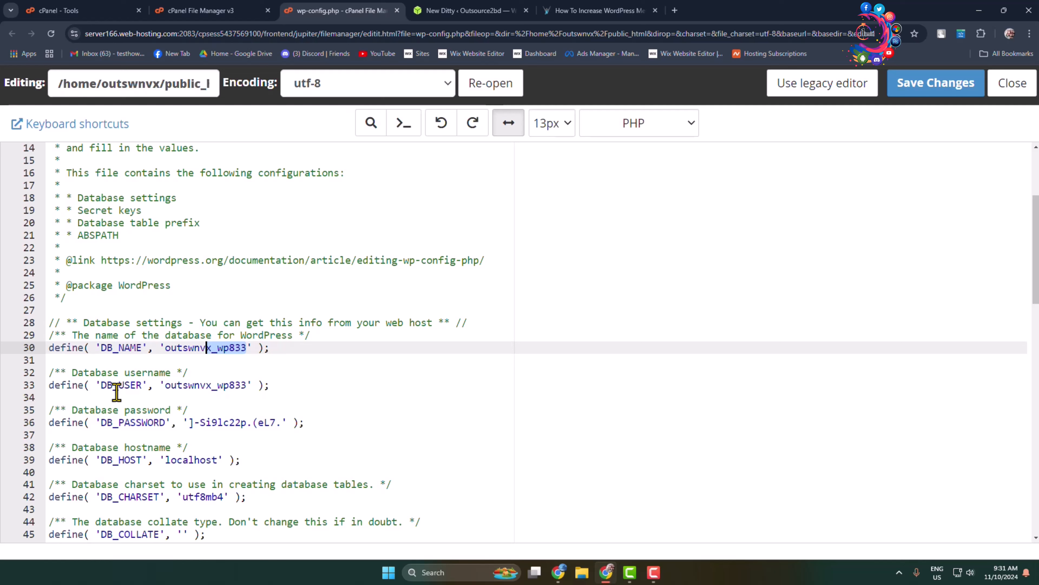
pyautogui.moveTo(101, 384); pyautogui.dragTo(253, 387)
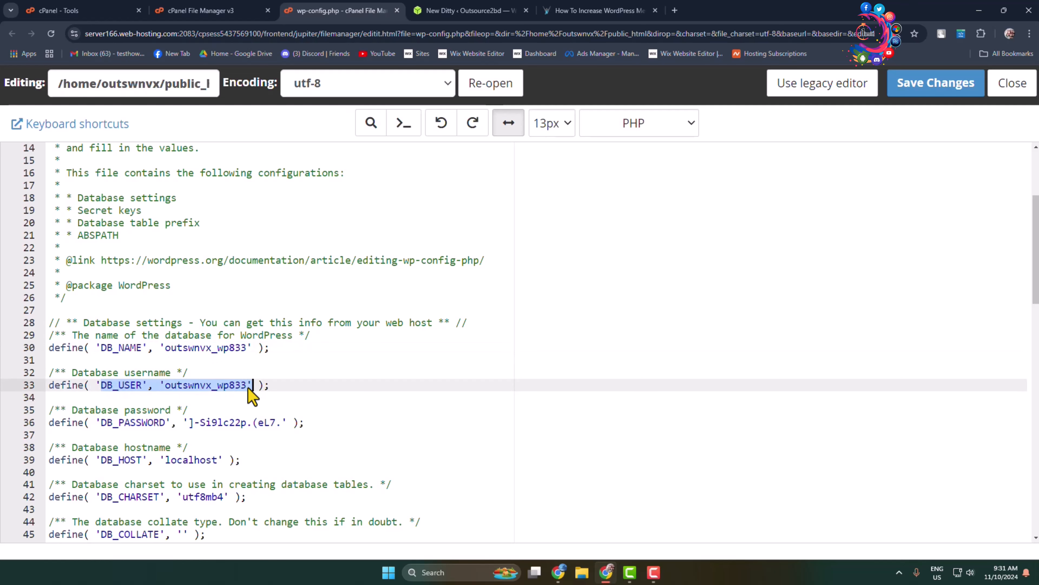
pyautogui.moveTo(102, 347); pyautogui.dragTo(254, 392)
pyautogui.click(254, 392)
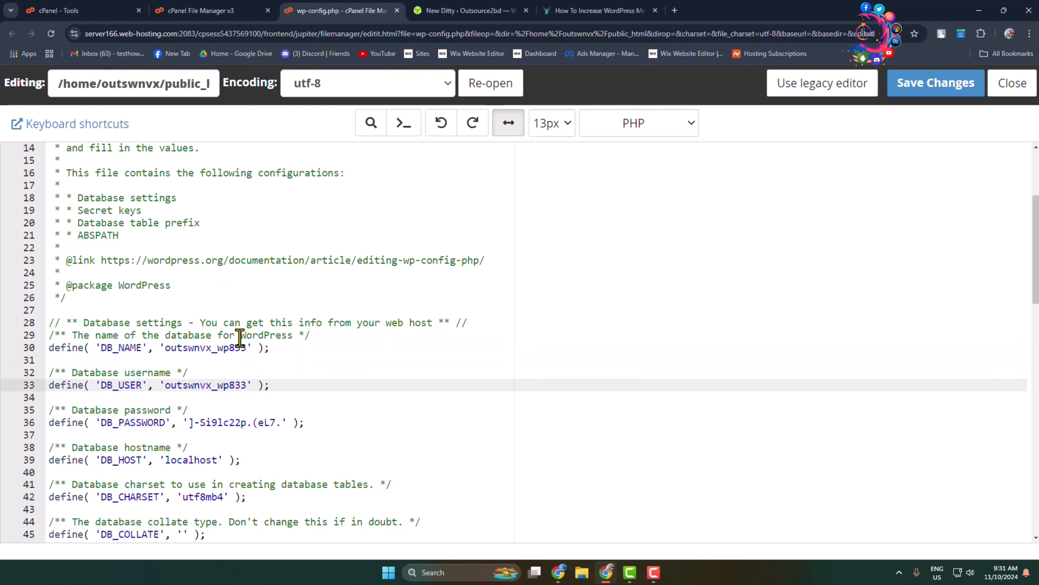
# Return to the cPanel tools page and open MySQL Databases at the Current Databases list
pyautogui.click(65, 10)
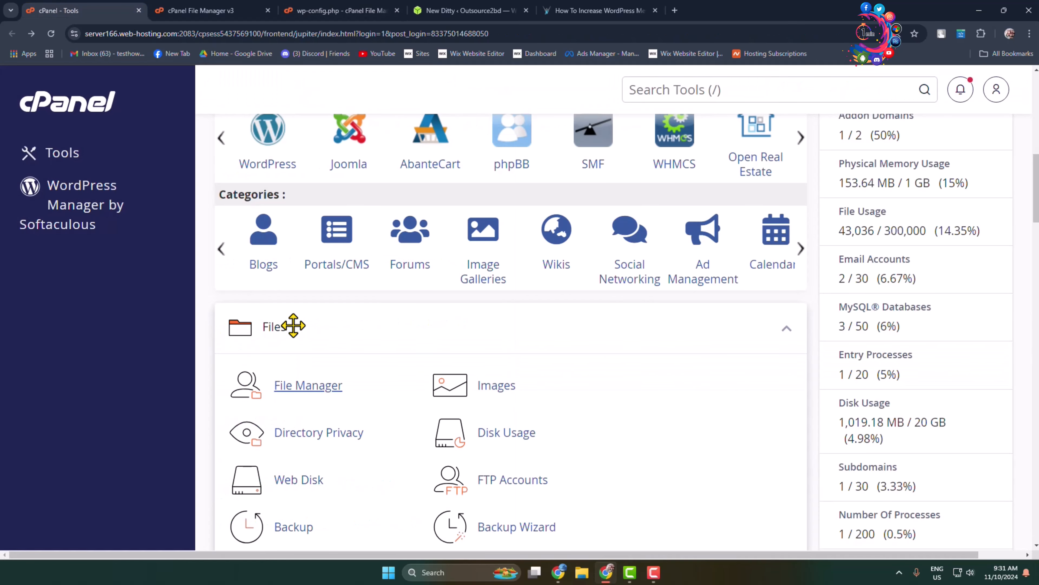
pyautogui.hotkey('ctrl', '-')
pyautogui.hotkey('ctrl', '-')
pyautogui.scroll(-5, 319, 315)
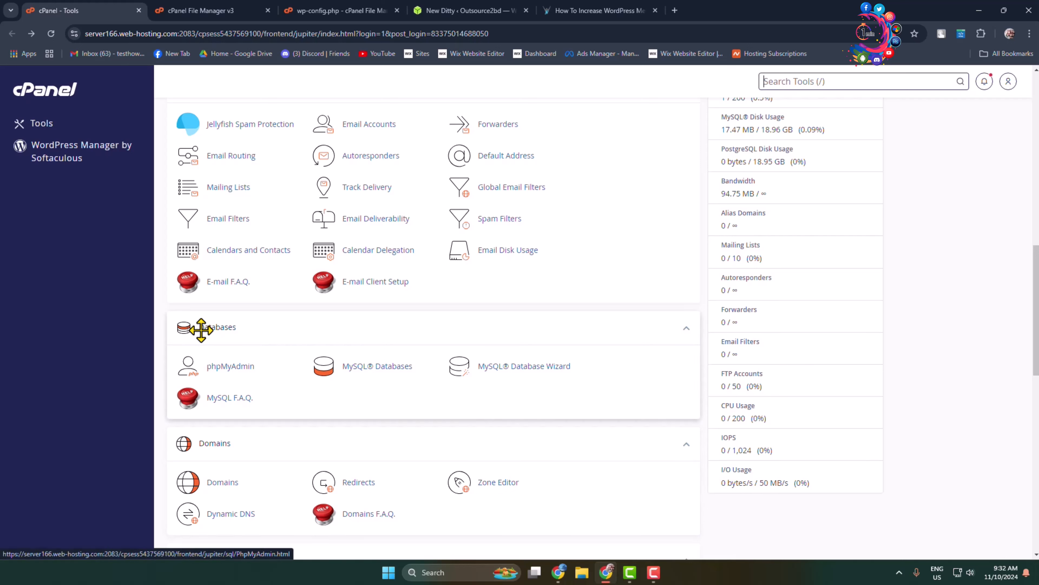
pyautogui.click(374, 371)
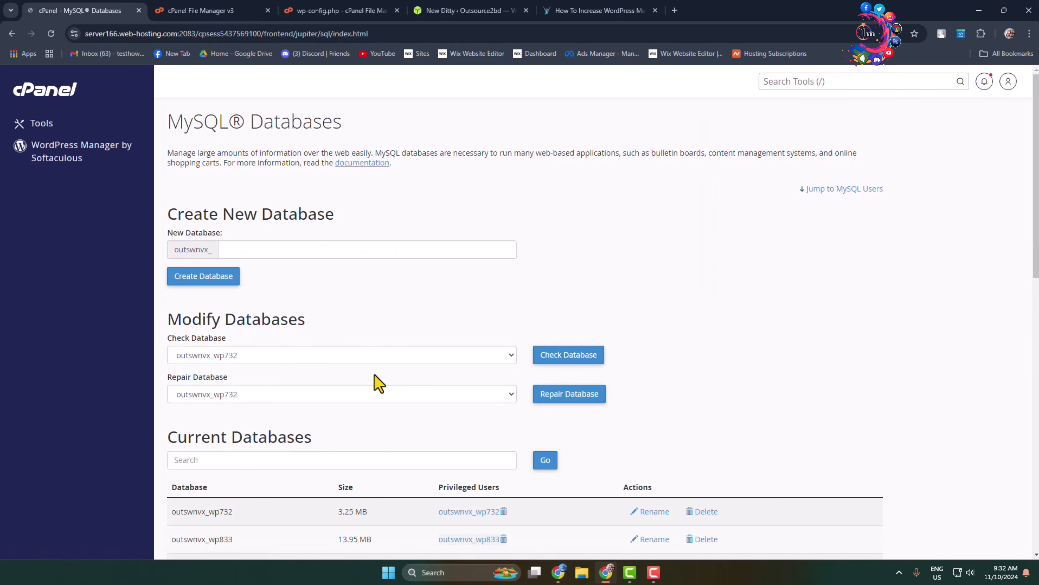
pyautogui.scroll(-4, 375, 377)
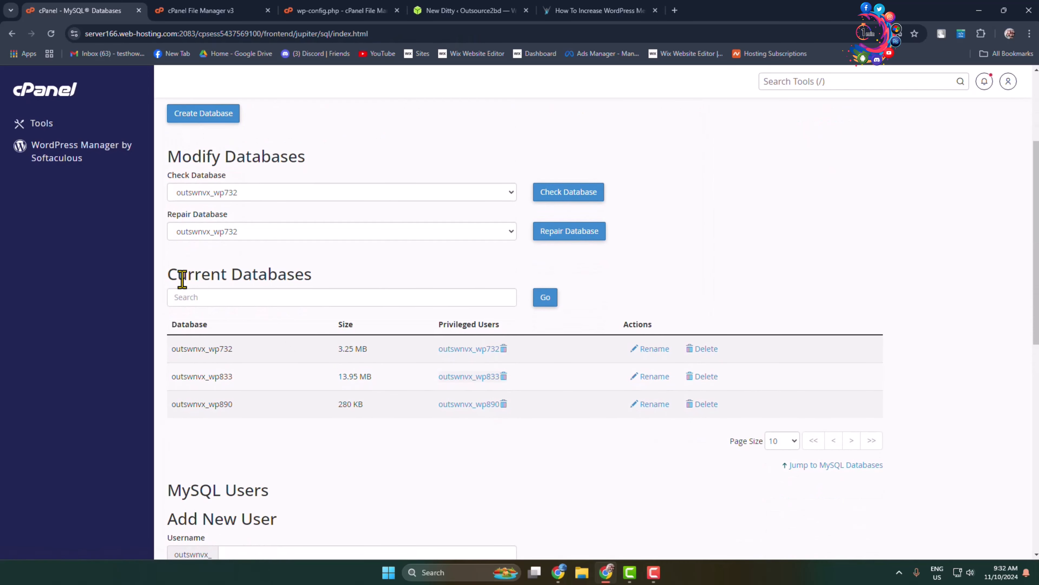
# Copy the DB_NAME value outswnvx_wp833 from wp-config.php and search the Current Databases list for it
pyautogui.click(349, 10)
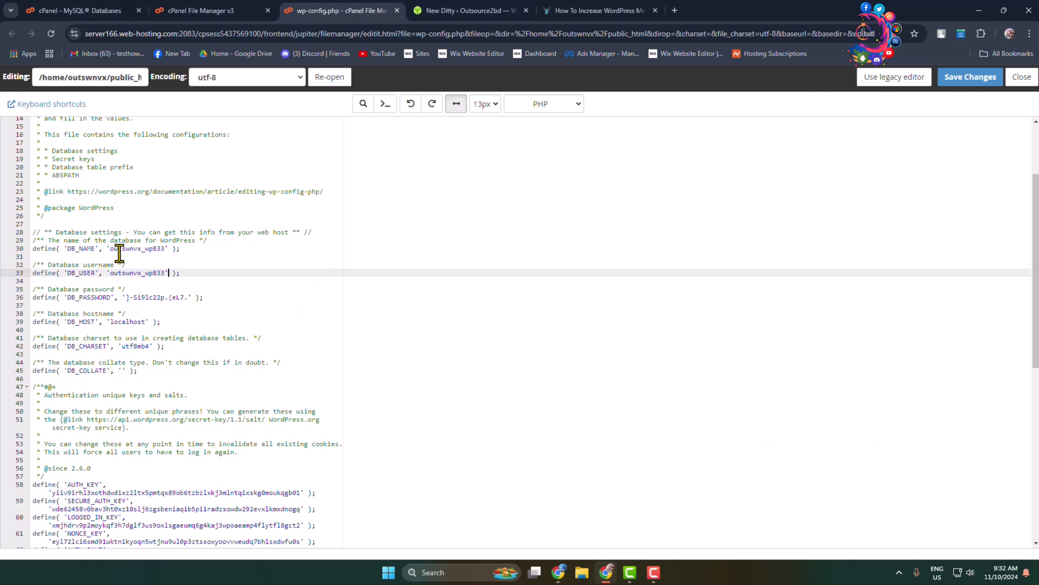
pyautogui.moveTo(111, 250); pyautogui.dragTo(167, 249)
pyautogui.hotkey('ctrl', 'c')
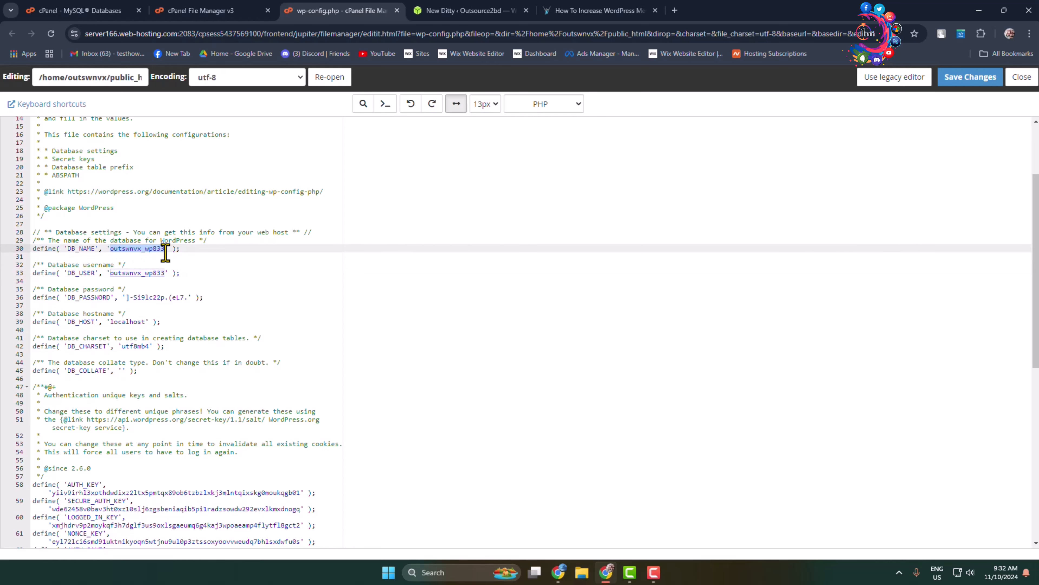
pyautogui.hotkey('ctrl', 'pageup')
pyautogui.hotkey('ctrl', 'pageup')
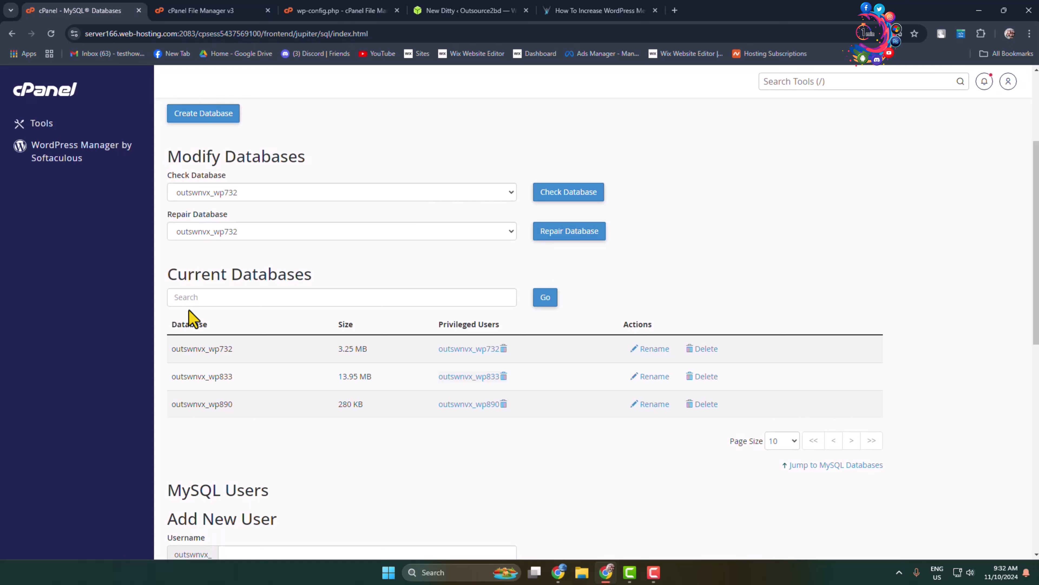
pyautogui.click(196, 296)
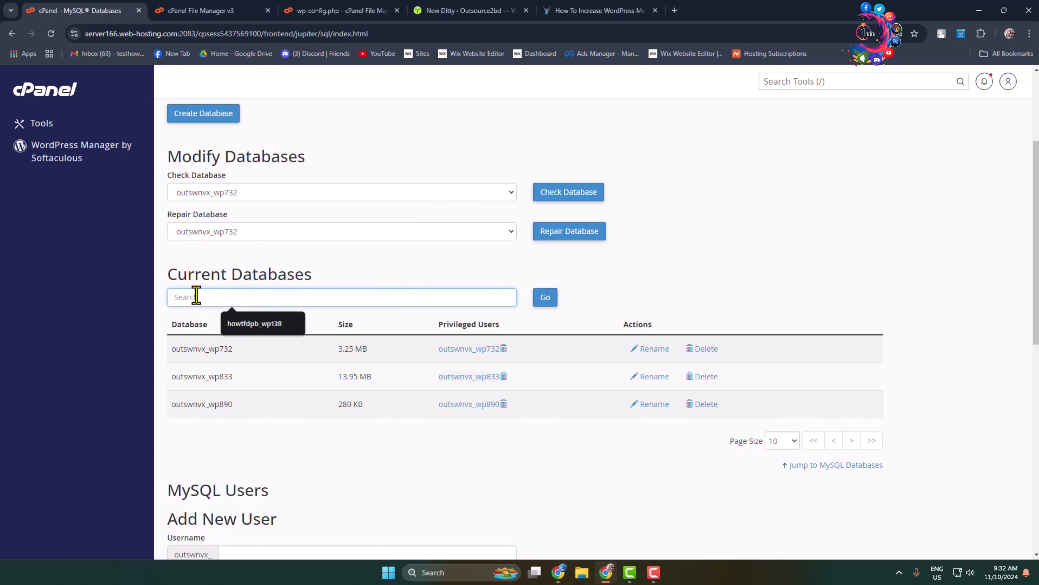
pyautogui.hotkey('ctrl', 'v')
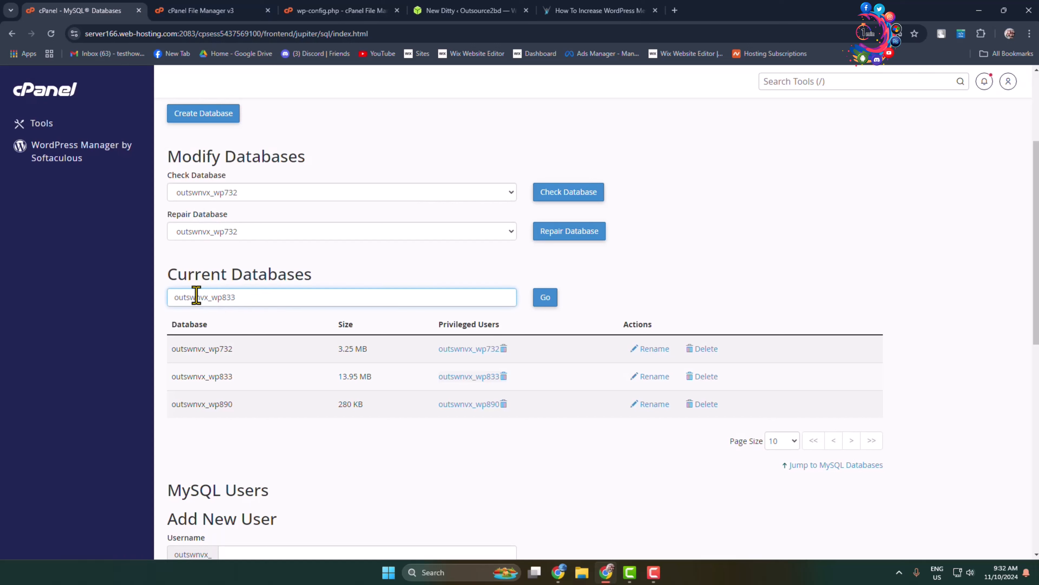
pyautogui.click(546, 302)
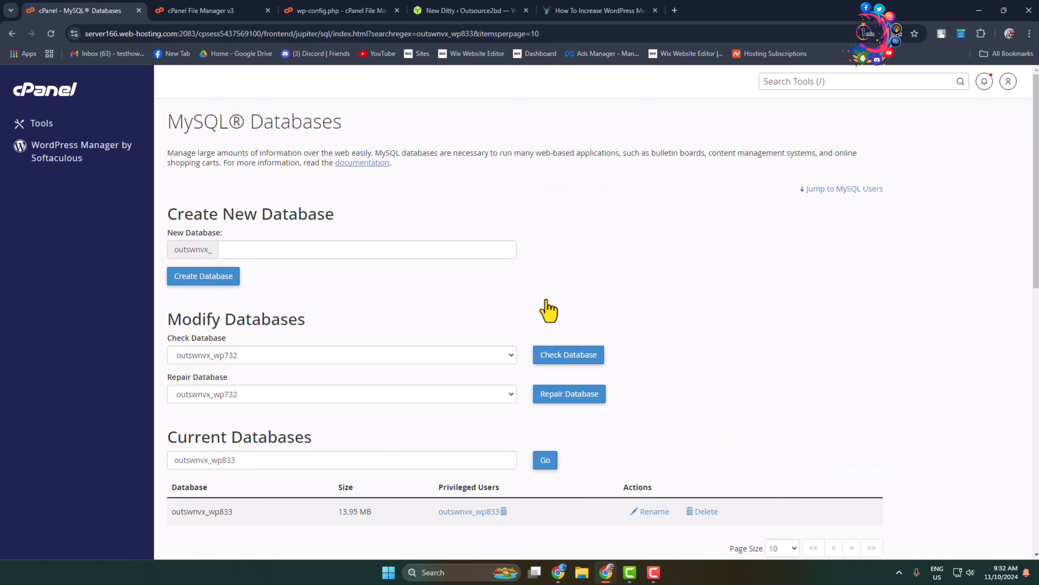
# Delete the outswnvx_wp833 database and go back to the MySQL Databases page
pyautogui.scroll(-4, 549, 311)
pyautogui.scroll(1, 292, 385)
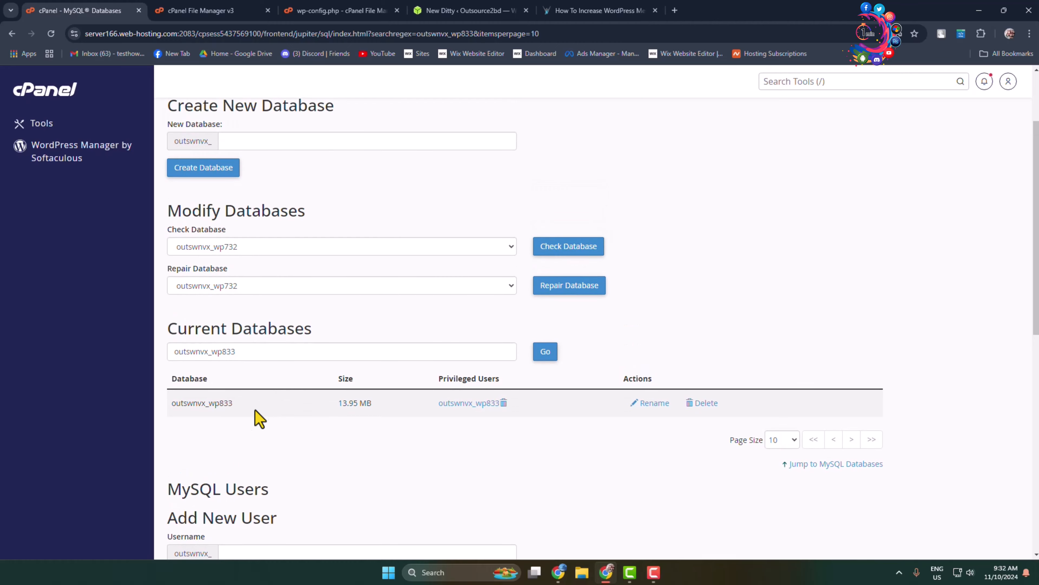
pyautogui.moveTo(233, 403)
pyautogui.mouseDown()
pyautogui.moveTo(174, 404)
pyautogui.moveTo(232, 406)
pyautogui.mouseUp()
pyautogui.moveTo(167, 411); pyautogui.dragTo(230, 402)
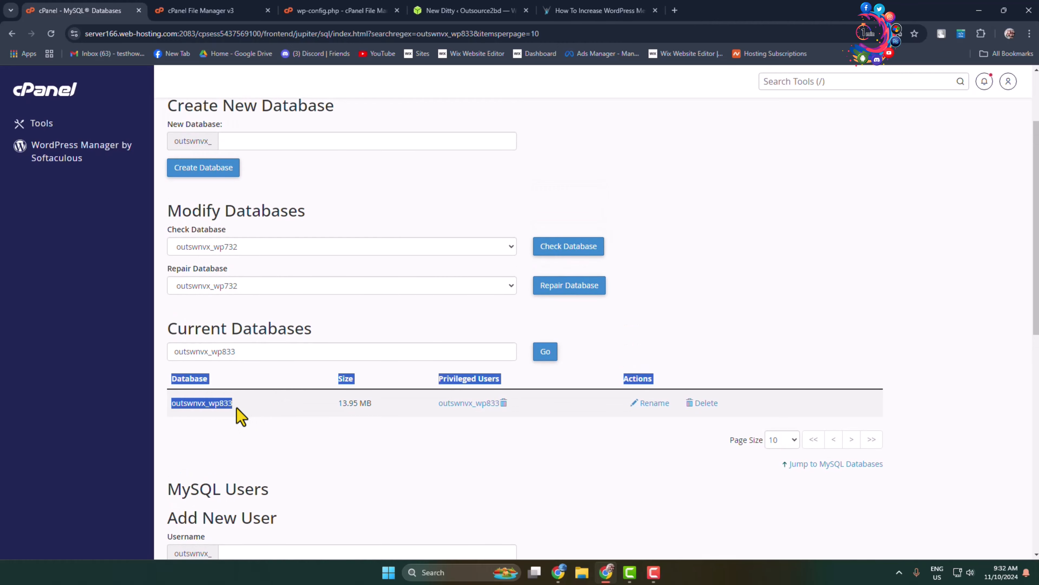
pyautogui.click(236, 407)
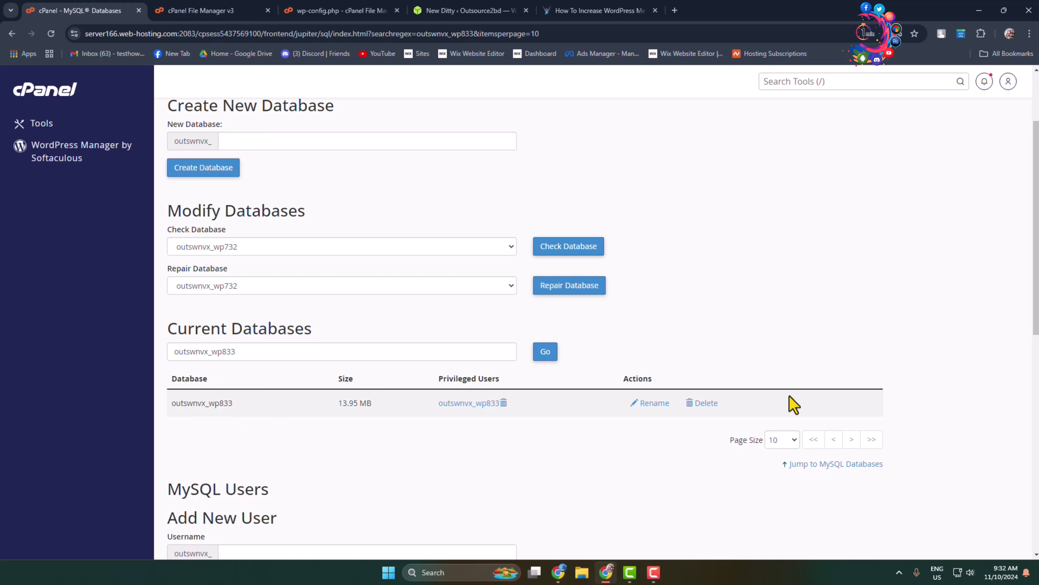
pyautogui.click(706, 404)
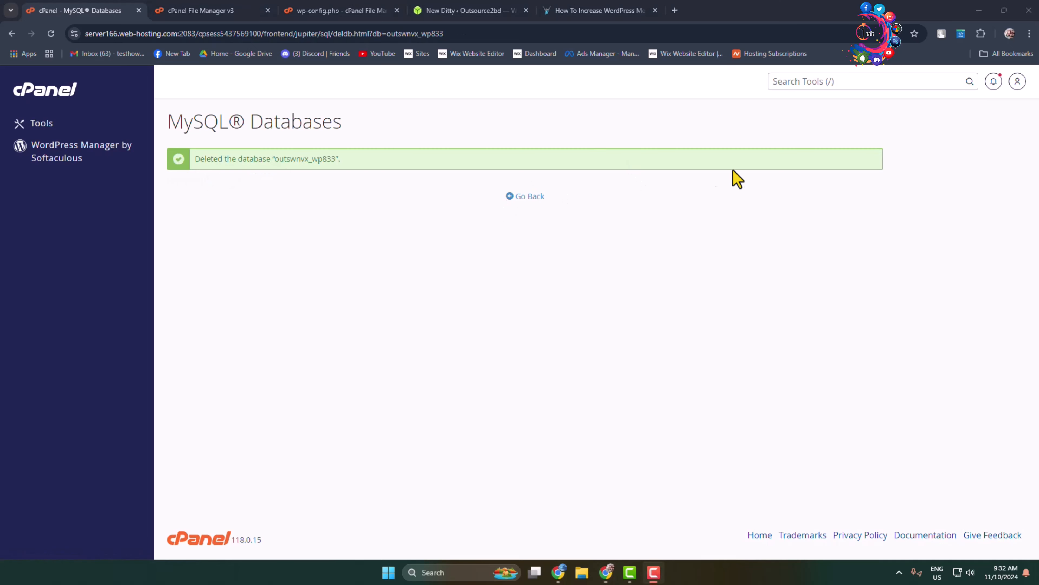
pyautogui.click(528, 197)
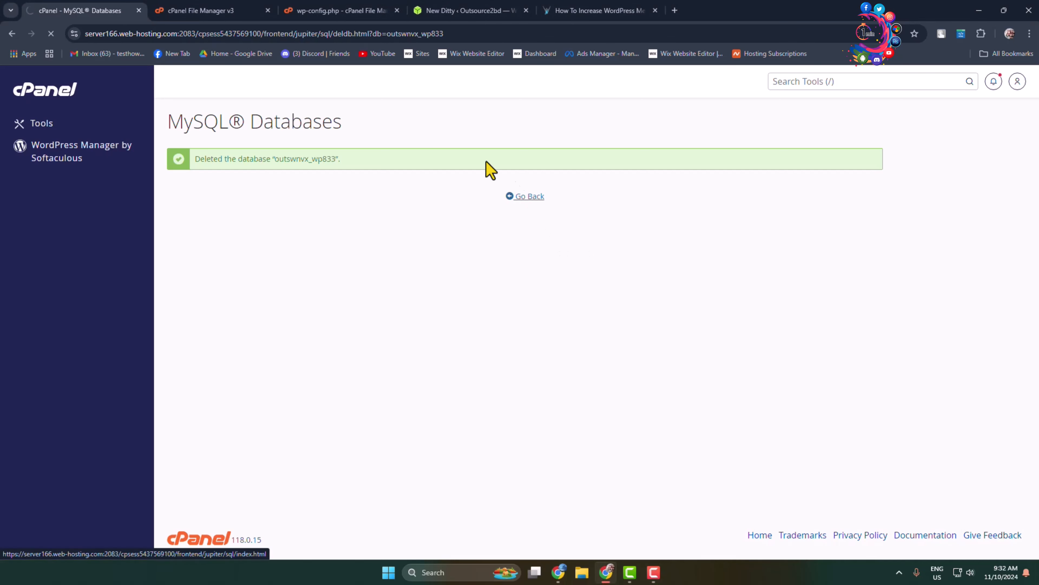
# Copy the DB_USER value from the database settings in wp-config.php
pyautogui.click(340, 10)
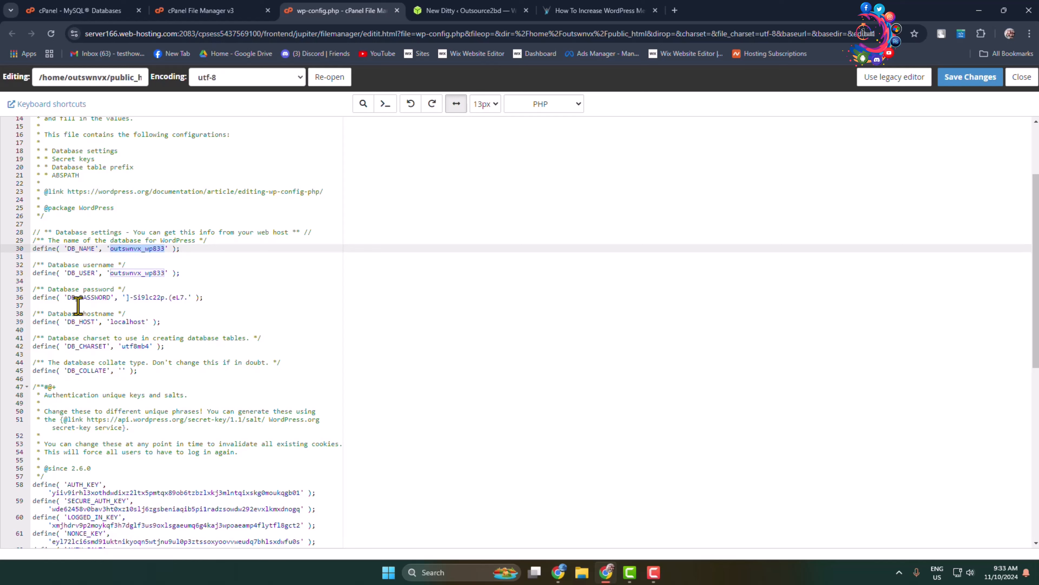
pyautogui.click(100, 274)
pyautogui.moveTo(110, 273); pyautogui.dragTo(163, 272)
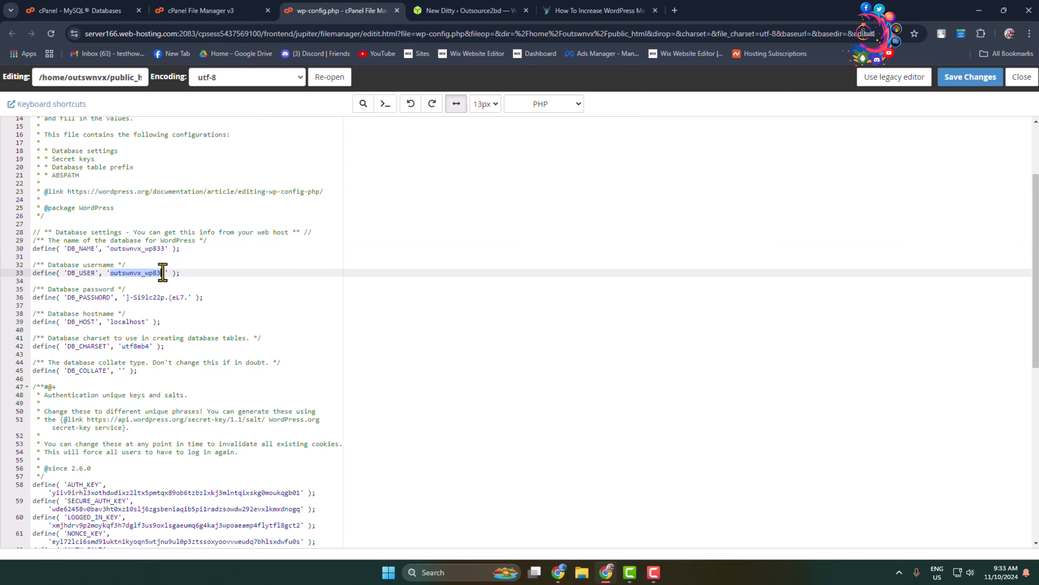
pyautogui.rightClick(151, 273)
pyautogui.click(172, 340)
# Return to the MySQL Databases page and go to its Current Users list
pyautogui.click(116, 9)
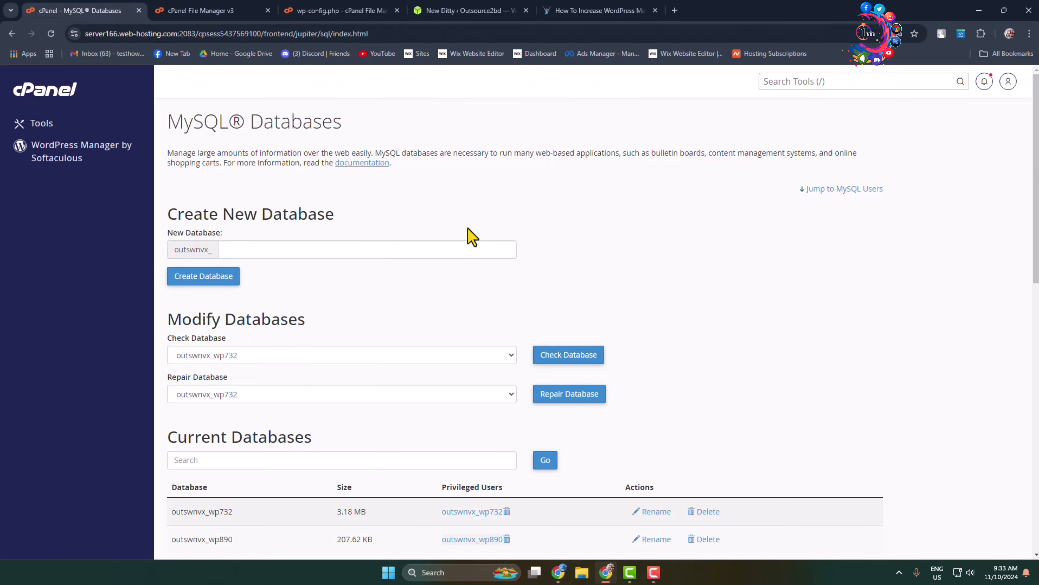
pyautogui.scroll(-8, 471, 229)
pyautogui.scroll(-7, 473, 237)
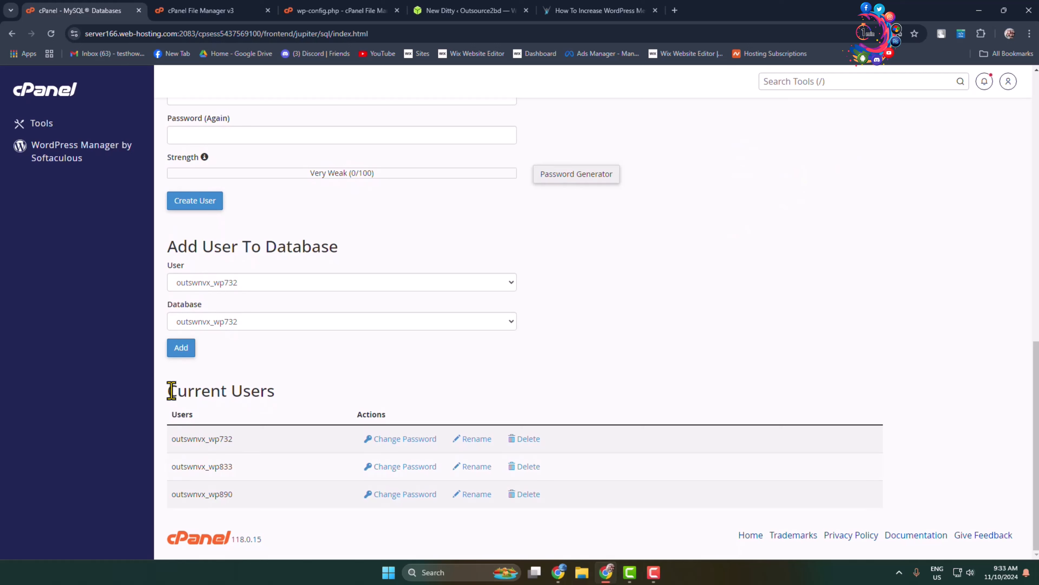
pyautogui.moveTo(169, 391); pyautogui.dragTo(338, 400)
pyautogui.click(337, 400)
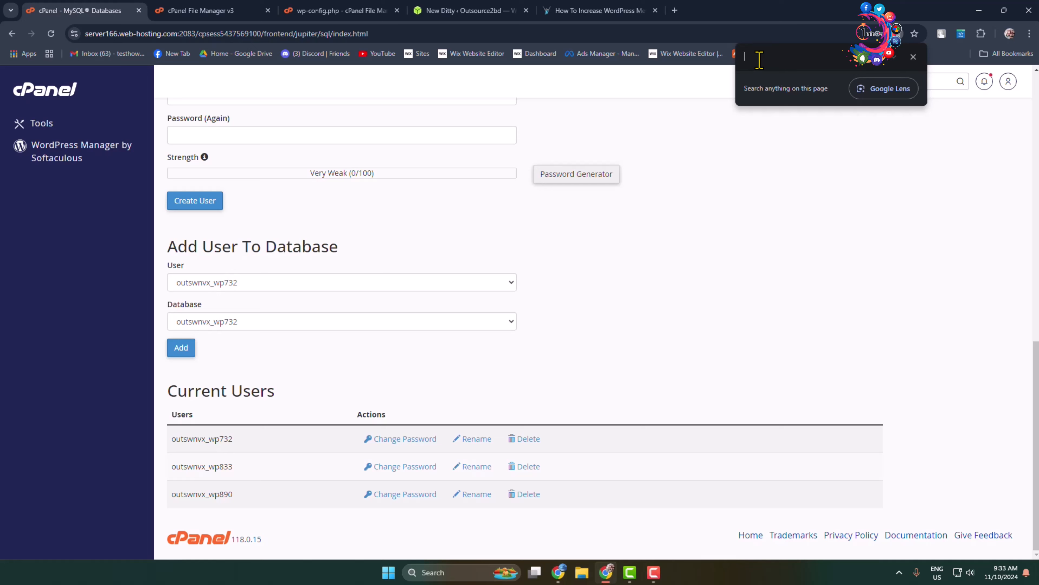
# Find the user outswnvx_wp833 in Current Users, permanently delete it and go back to the MySQL Databases page
pyautogui.hotkey('ctrl', 'v')
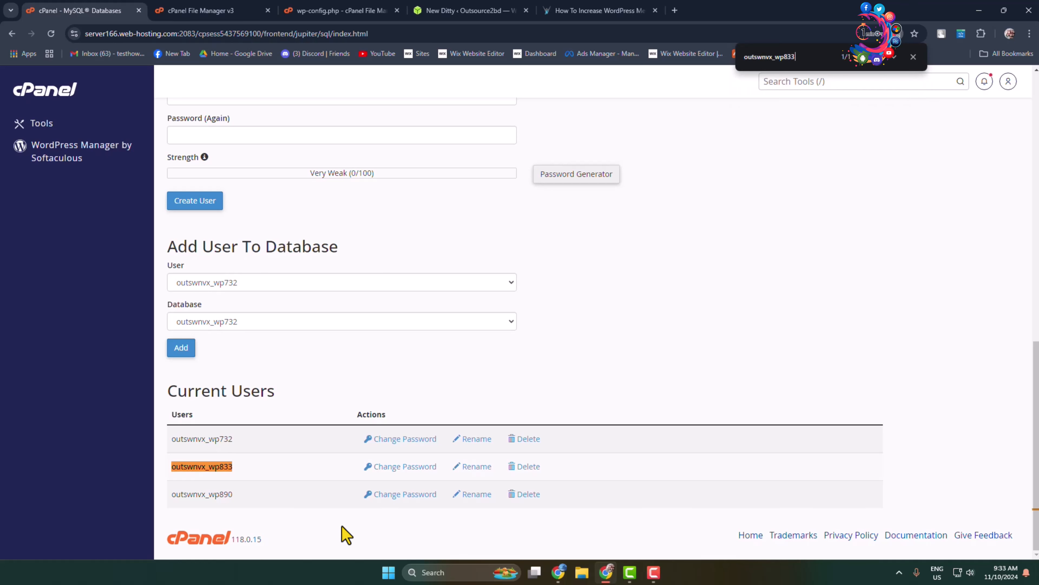
pyautogui.click(528, 480)
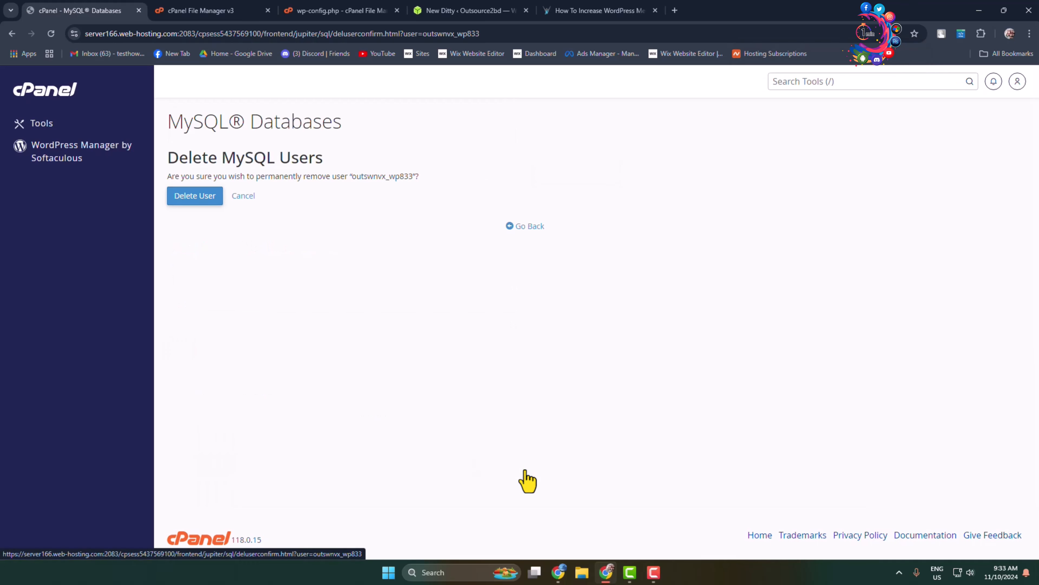
pyautogui.click(206, 198)
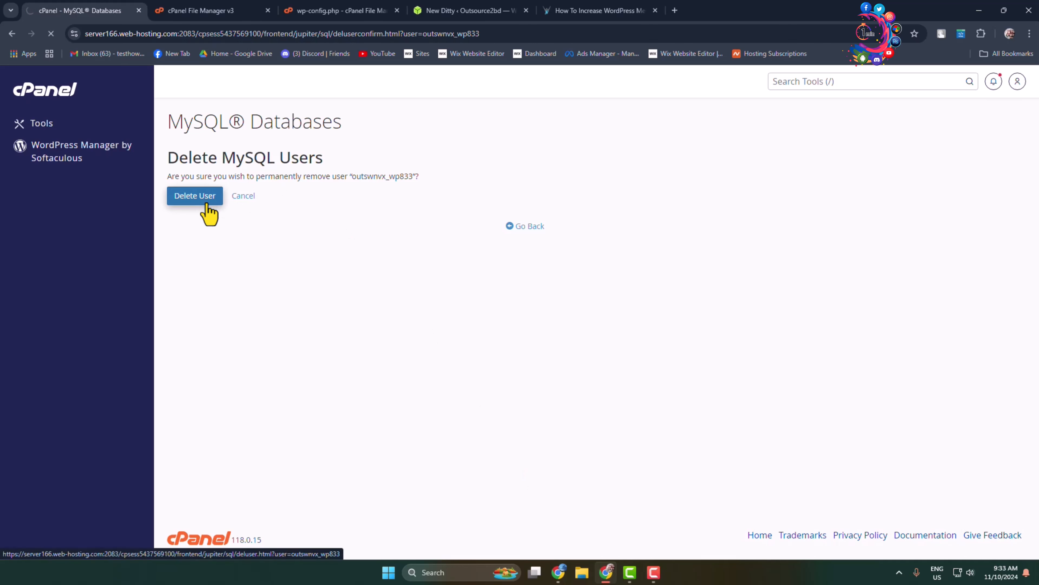
pyautogui.click(531, 221)
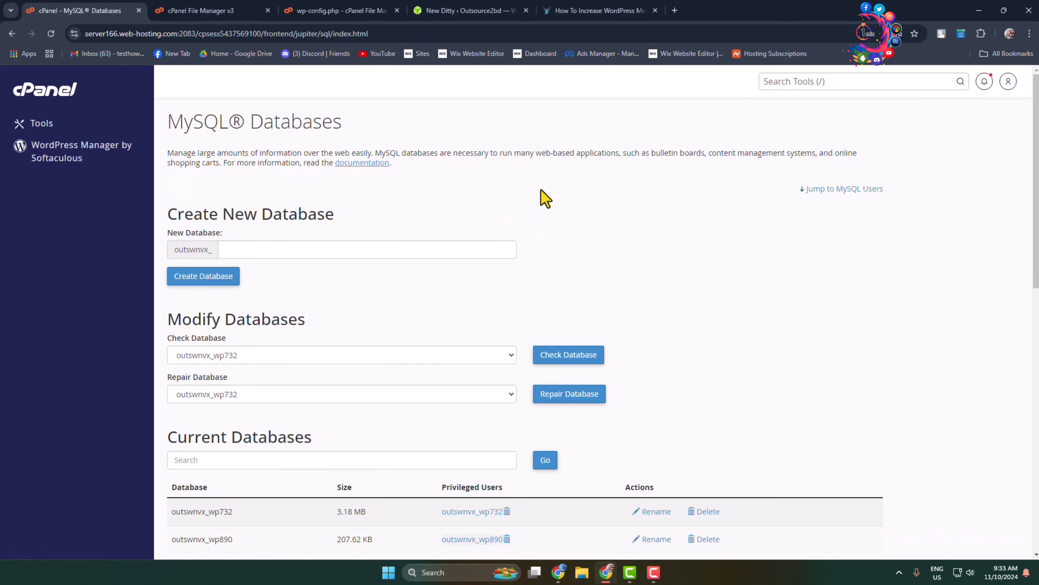
# Switch to File Manager and look through the WordPress files and folders in public_html
pyautogui.click(213, 11)
pyautogui.scroll(1, 407, 301)
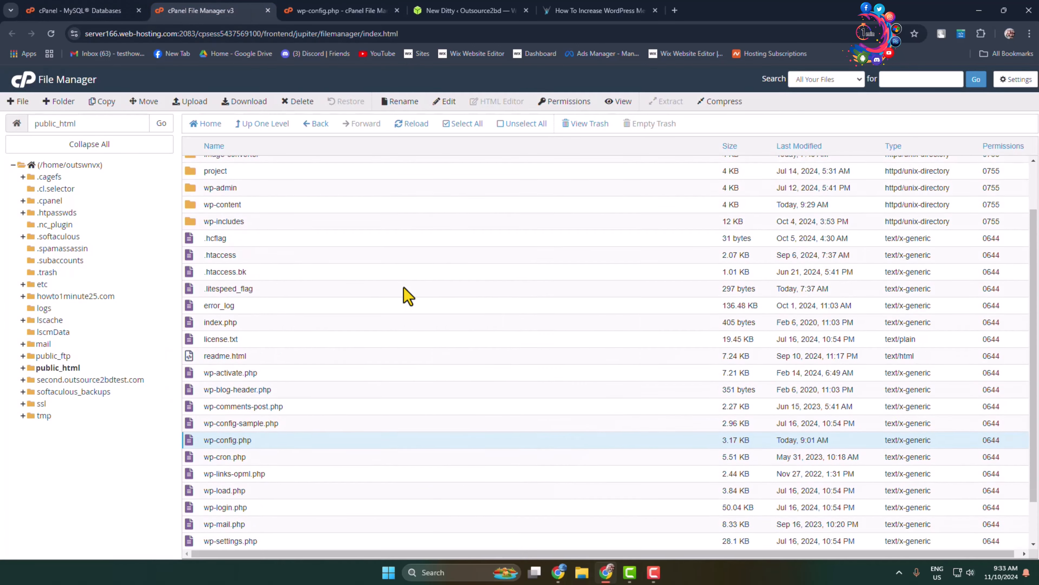
pyautogui.scroll(1, 405, 288)
pyautogui.scroll(-2, 286, 285)
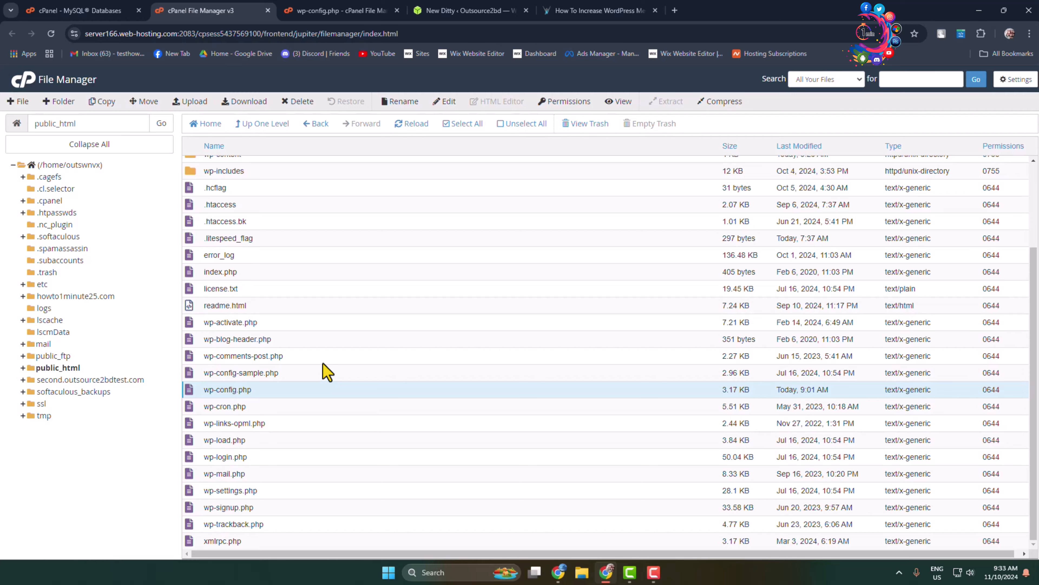
pyautogui.scroll(2, 321, 361)
pyautogui.click(273, 265)
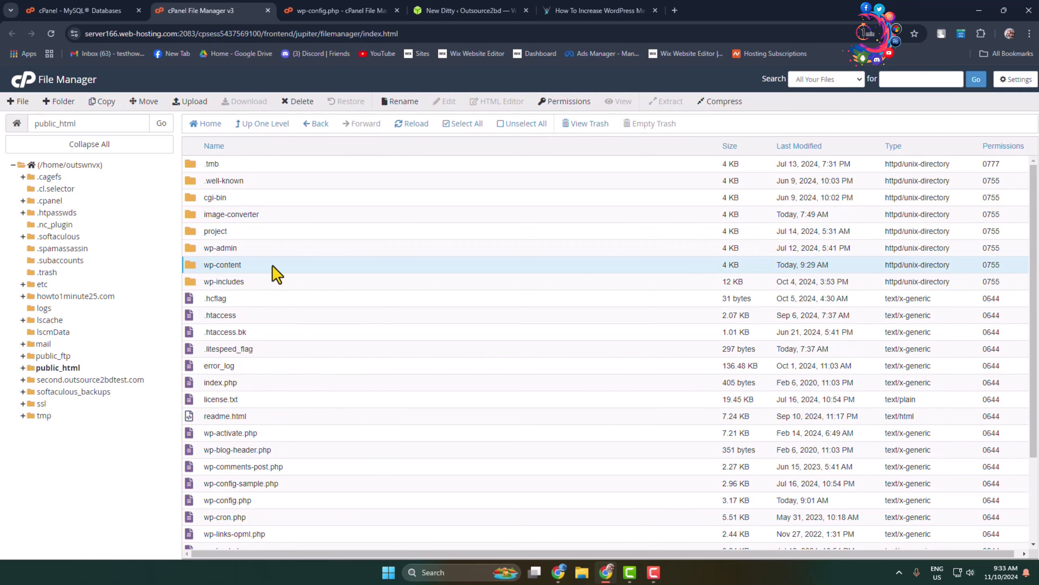
pyautogui.click(305, 288)
pyautogui.click(242, 331)
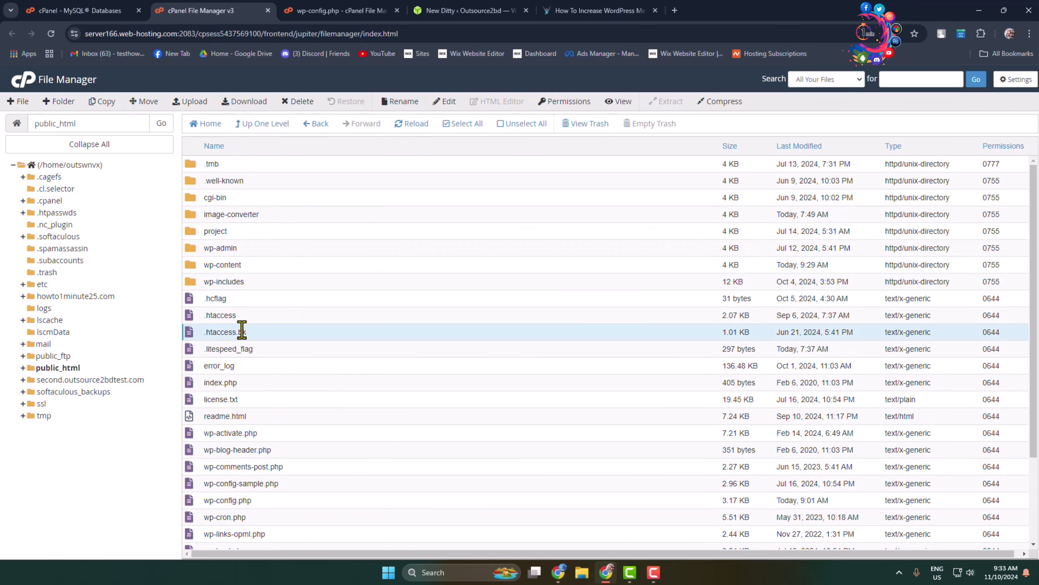
# Select all files and folders in public_html and delete them permanently, skipping the trash
pyautogui.click(465, 124)
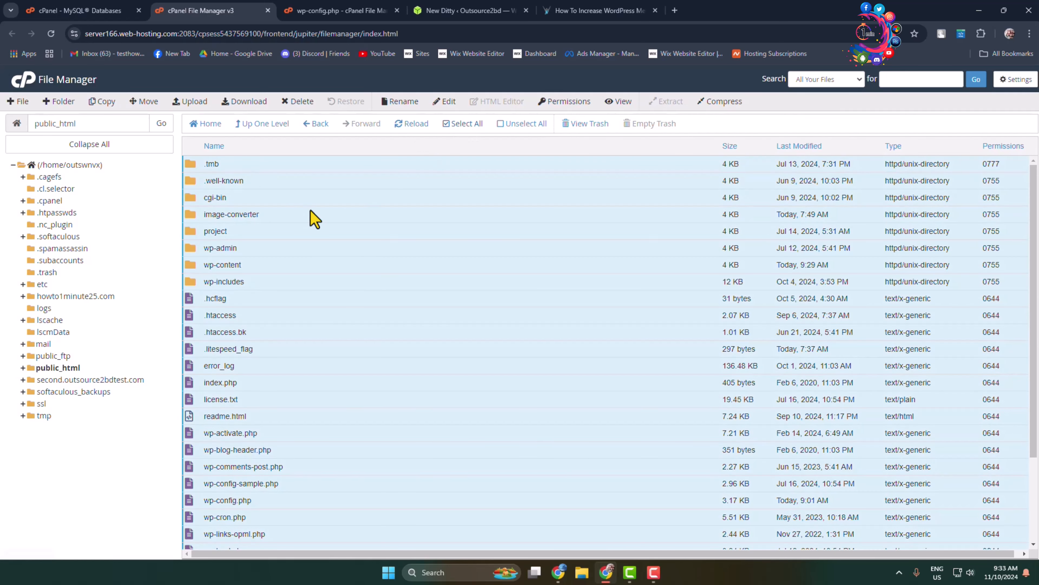
pyautogui.scroll(-3, 309, 327)
pyautogui.scroll(3, 309, 454)
pyautogui.click(293, 105)
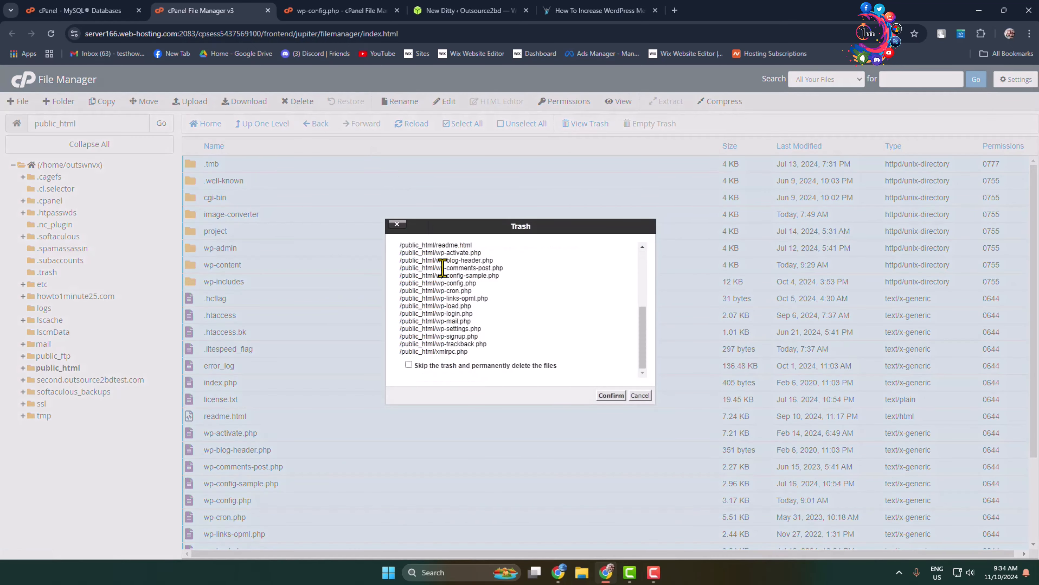
pyautogui.click(417, 366)
pyautogui.click(611, 395)
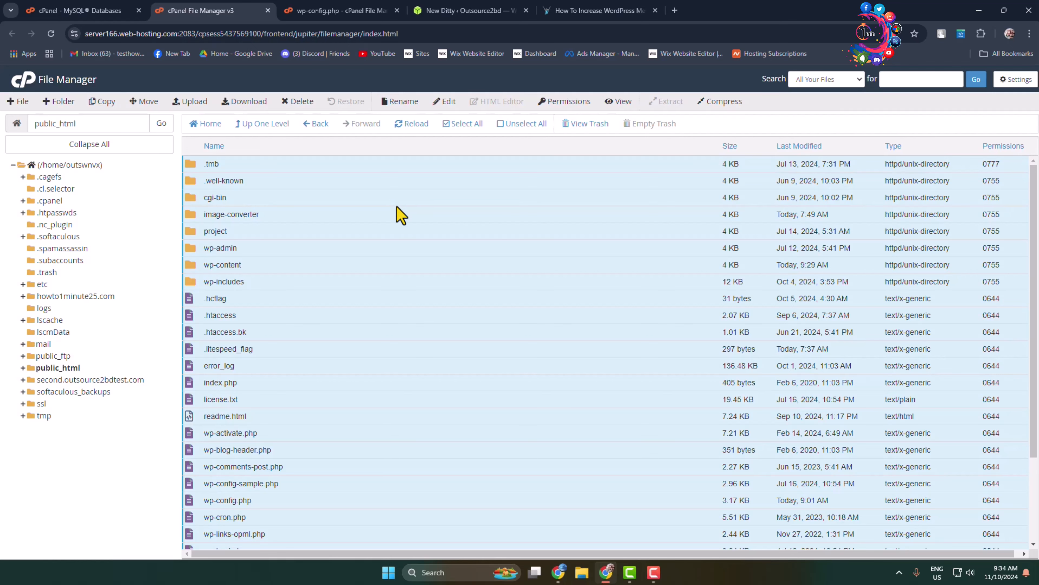
pyautogui.scroll(-3, 399, 209)
pyautogui.scroll(3, 400, 209)
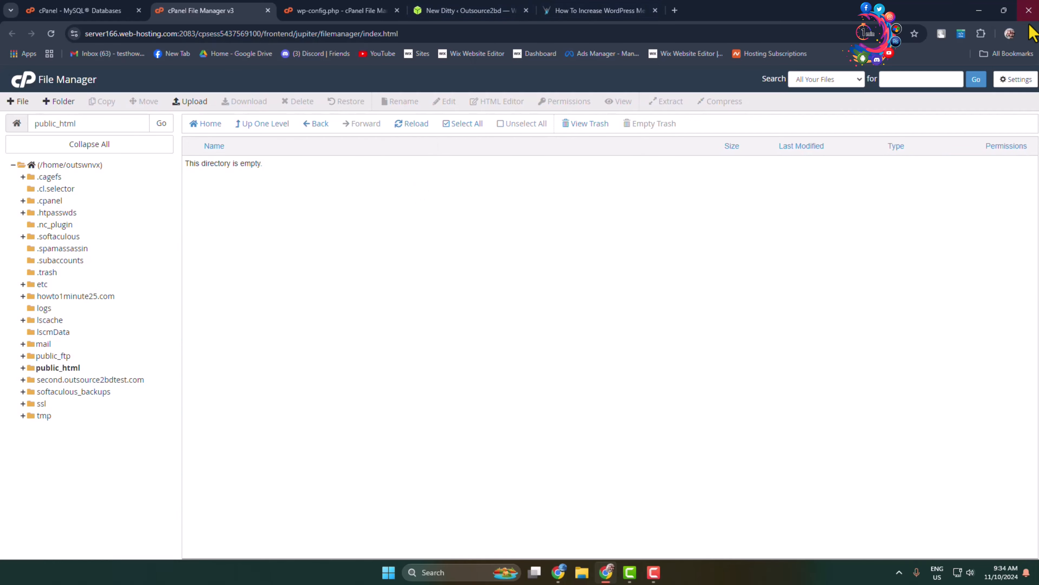
# Open a new incognito browser window
pyautogui.click(1029, 34)
pyautogui.click(943, 85)
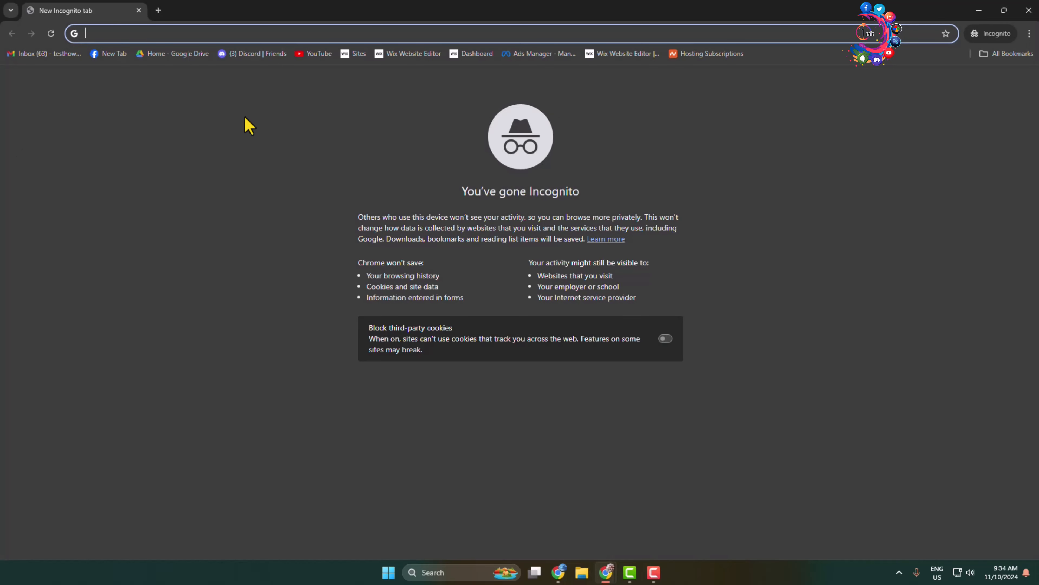
pyautogui.write('how')
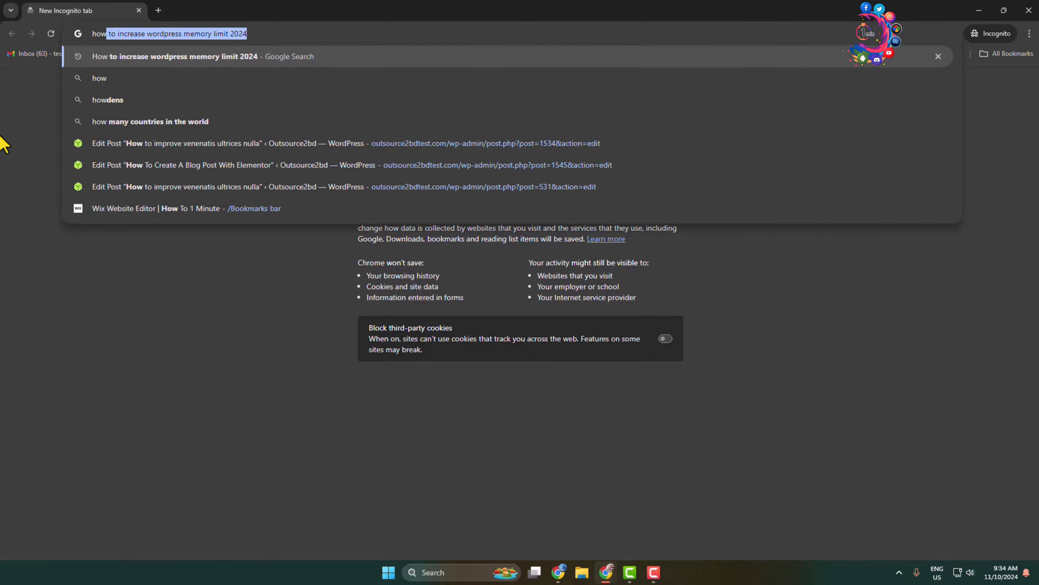
pyautogui.write('to')
pyautogui.press('BackSpace')
pyautogui.press('BackSpace')
pyautogui.press('BackSpace')
pyautogui.press('BackSpace')
pyautogui.press('BackSpace')
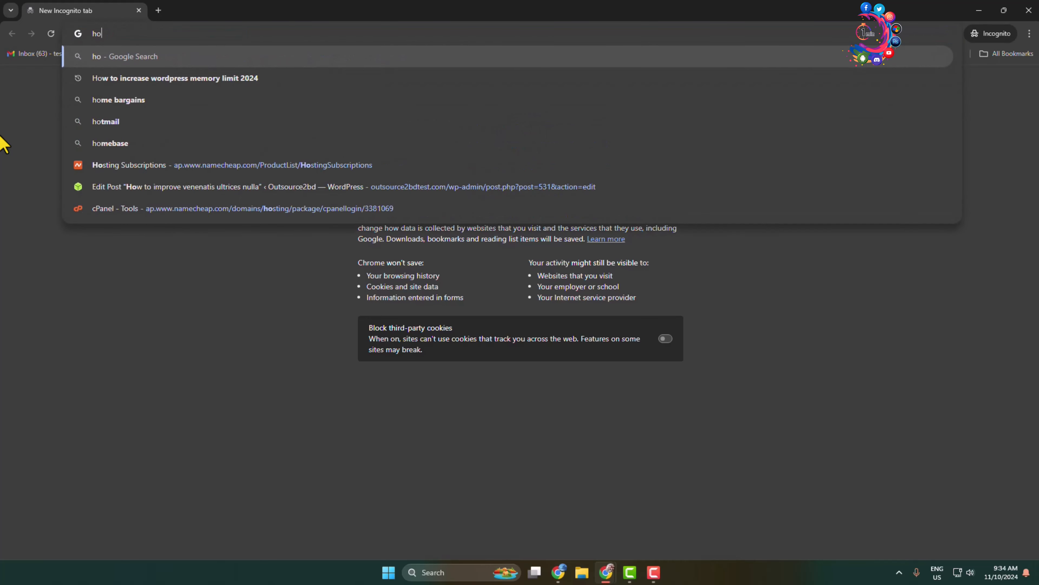
# Load the website outsource2bd.com in the incognito window
pyautogui.write('out')
pyautogui.press('Return')
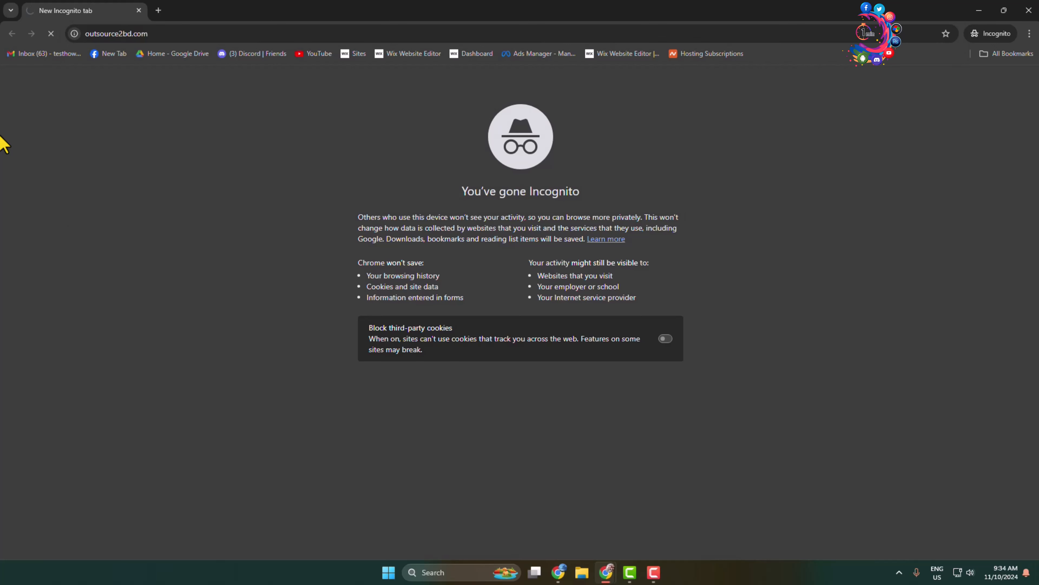